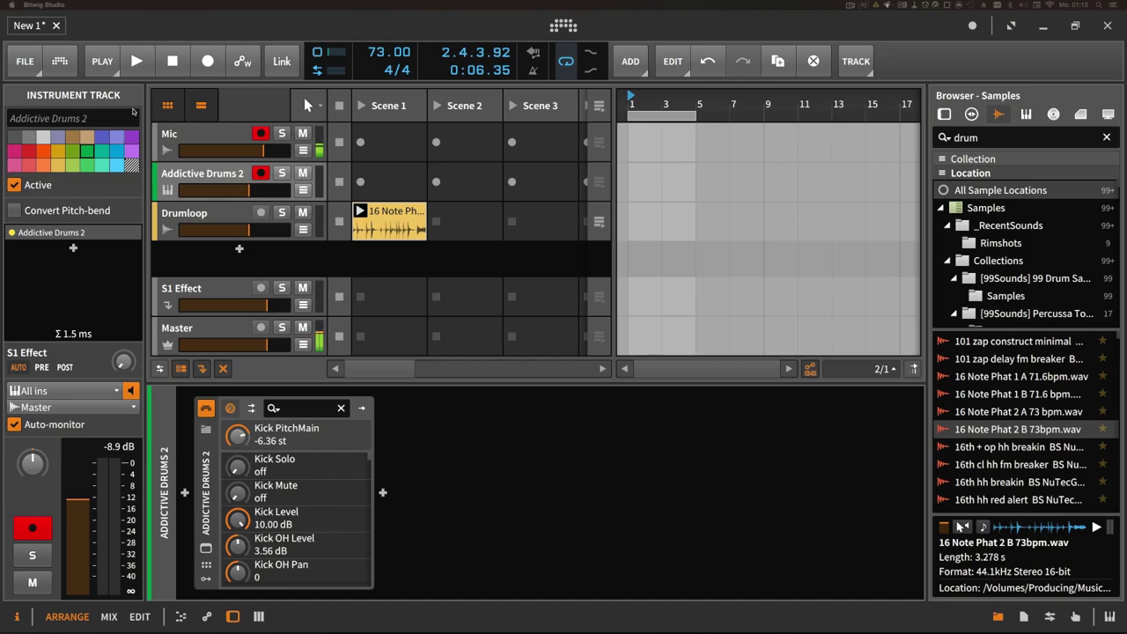
# - Select the Addictive Drums 2 track
pyautogui.click(202, 175)
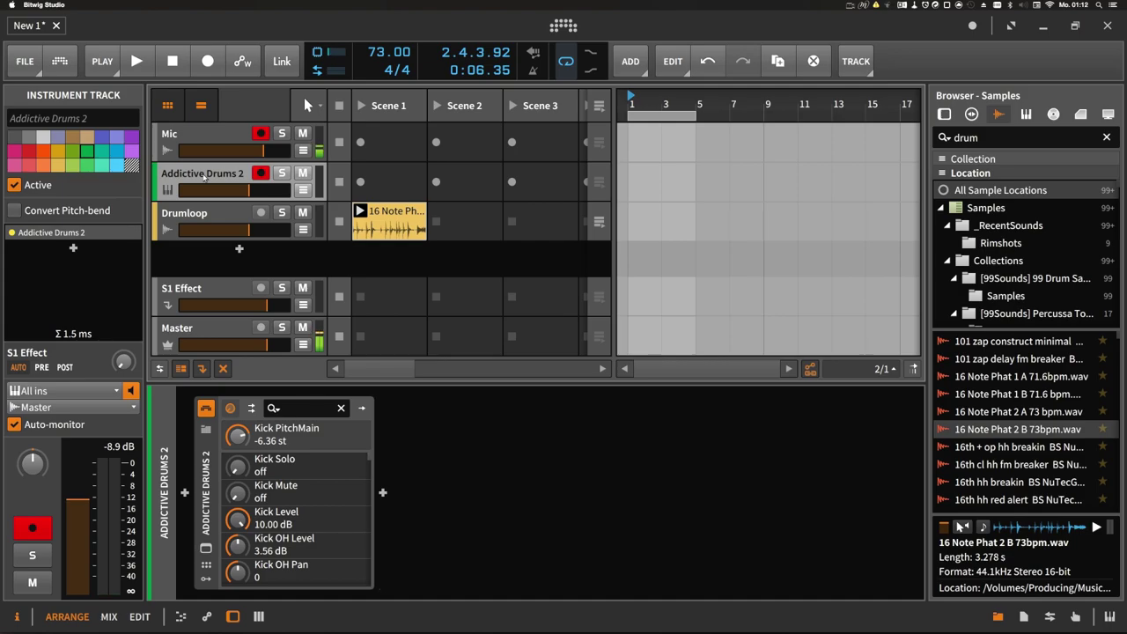
# - Insert an EQ-2 after Addictive Drums 2
pyautogui.click(383, 492)
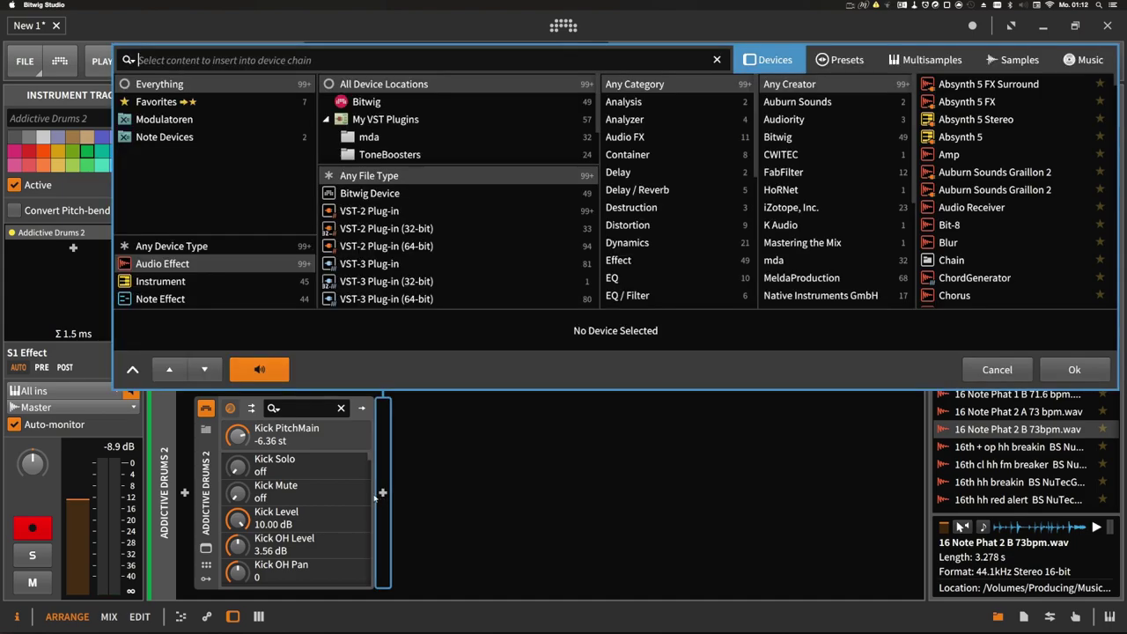
pyautogui.write('eq')
pyautogui.doubleClick(949, 84)
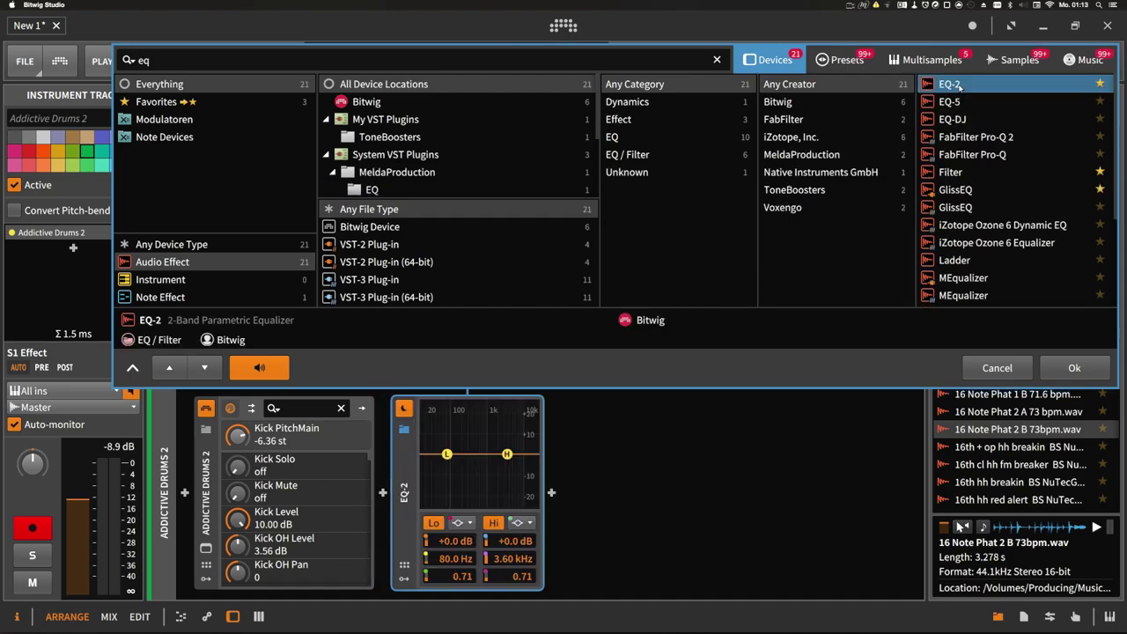
# - Boost EQ-2's low band to about +14 dB at 60 Hz, then delete the EQ-2
pyautogui.moveTo(447, 454); pyautogui.dragTo(448, 439)
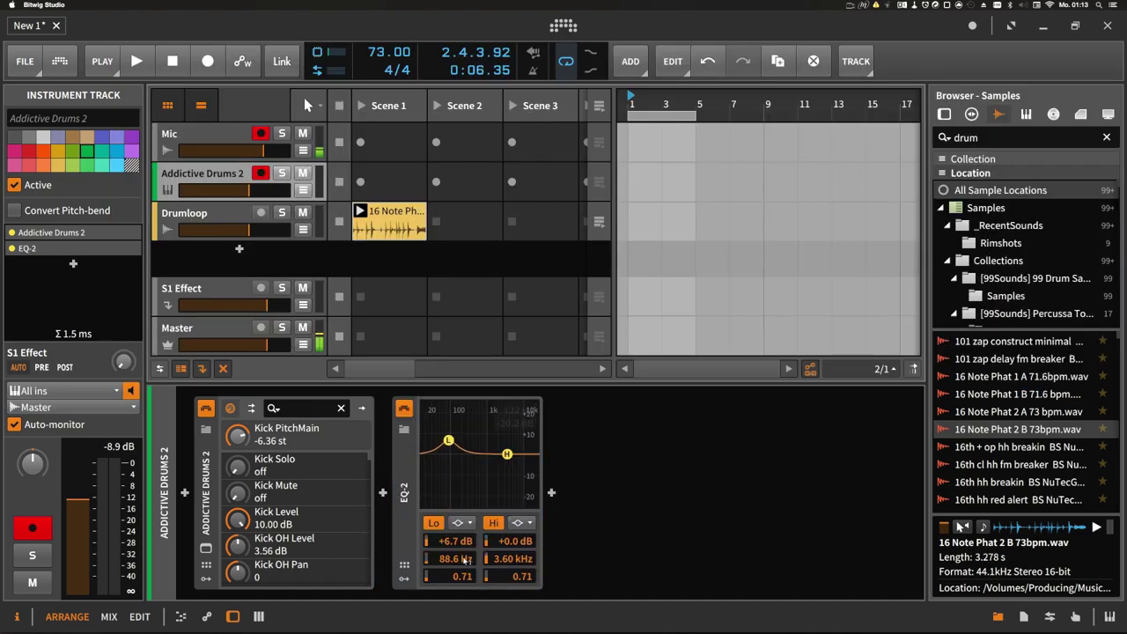
pyautogui.moveTo(461, 576); pyautogui.dragTo(461, 567)
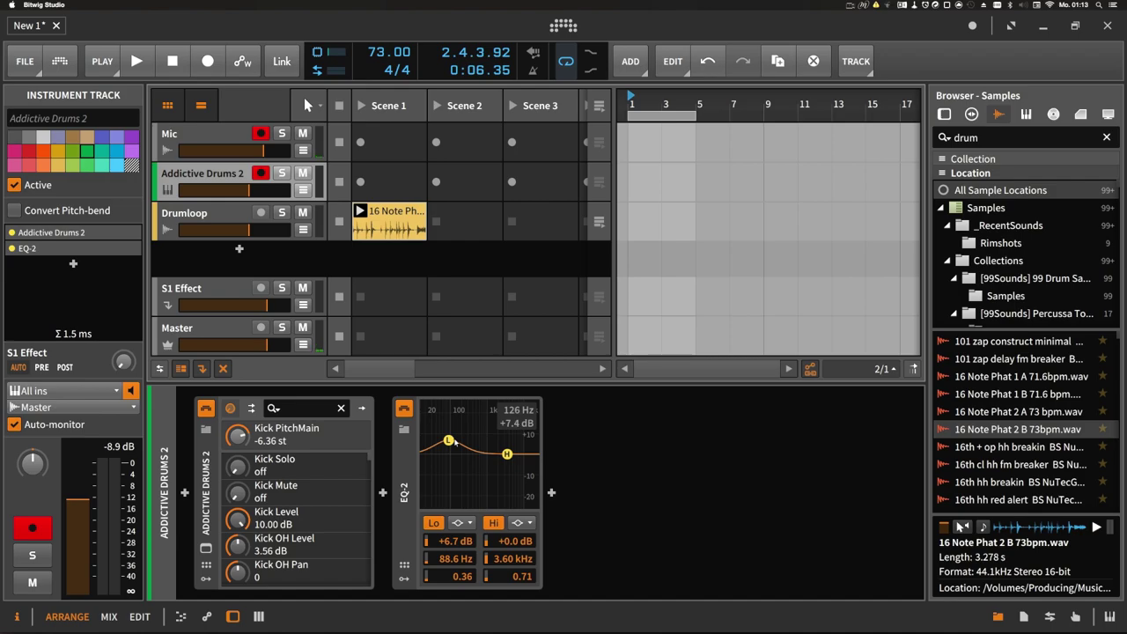
pyautogui.moveTo(448, 440); pyautogui.dragTo(442, 425)
pyautogui.click(412, 467)
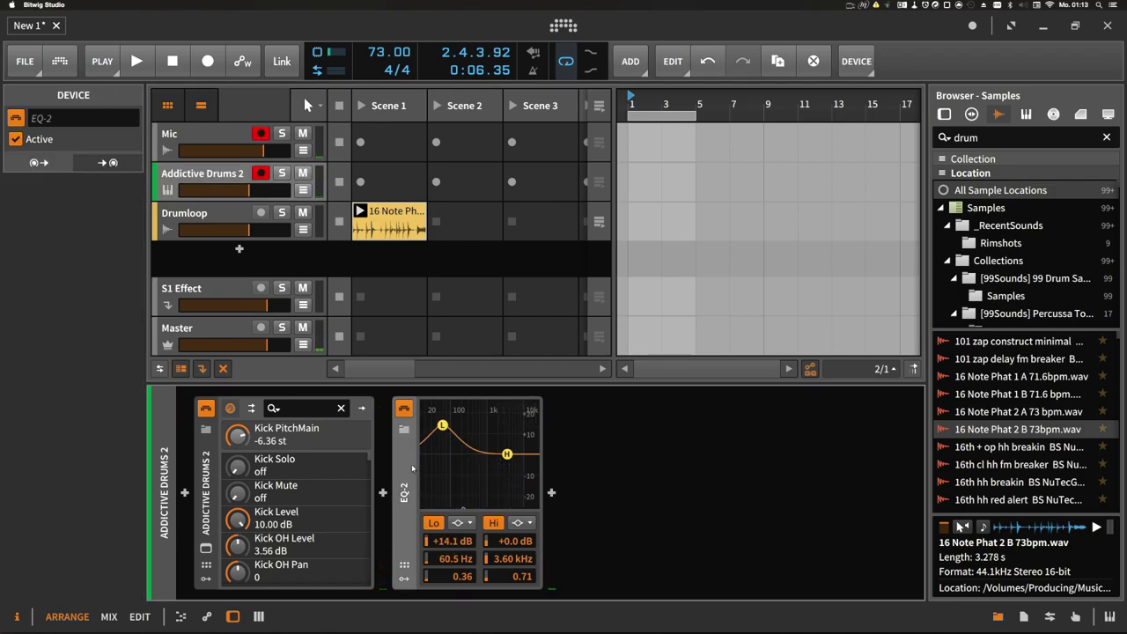
pyautogui.press('Delete')
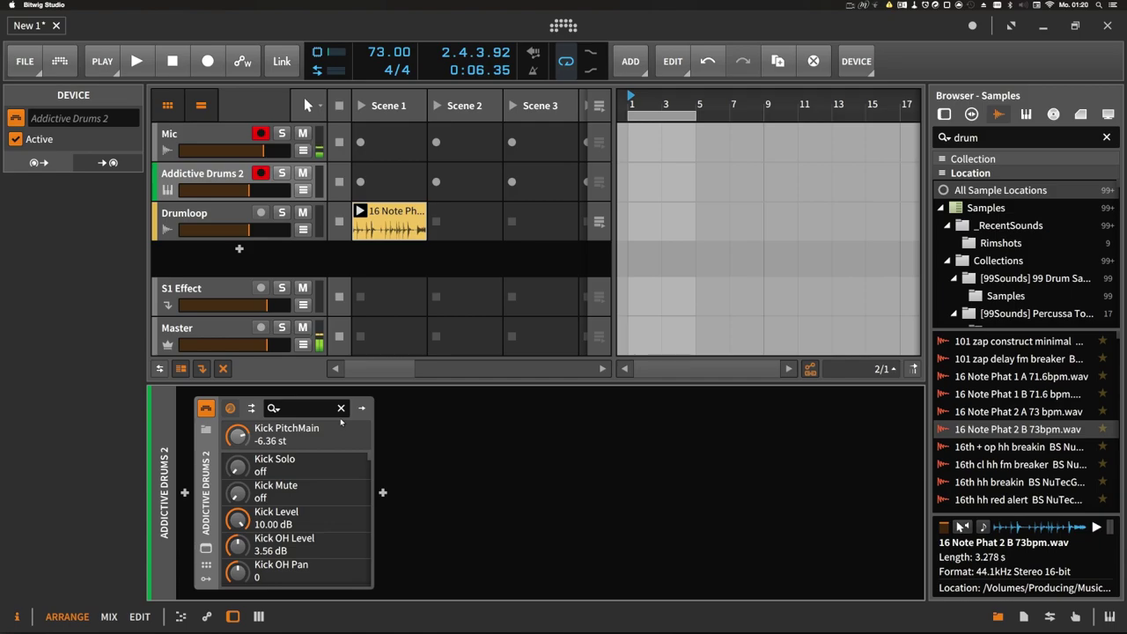
# - Insert Treemonster after Addictive Drums 2
pyautogui.click(383, 494)
pyautogui.write('tree')
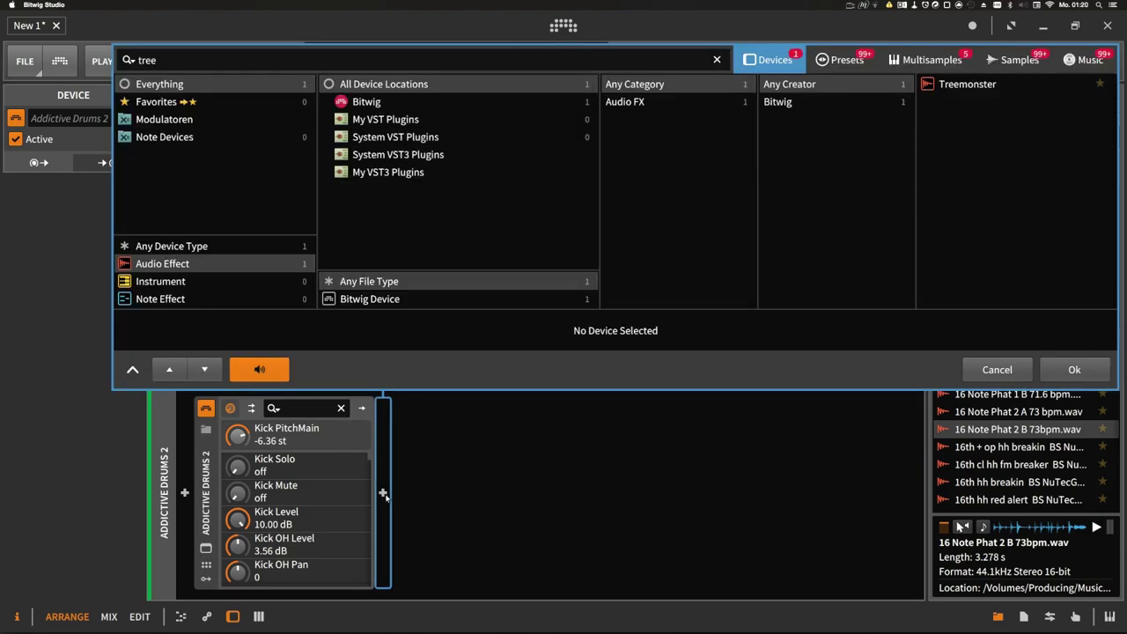
pyautogui.press('Return')
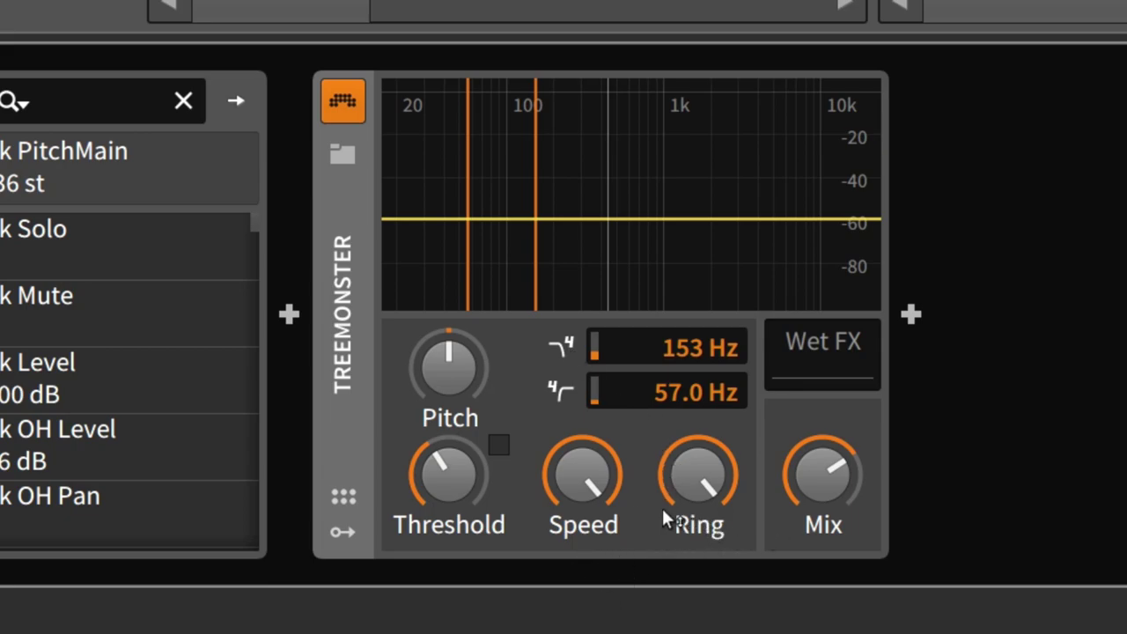
# - Turn Treemonster's Ring way down and its Mix to about 0%
pyautogui.moveTo(704, 510); pyautogui.dragTo(704, 616)
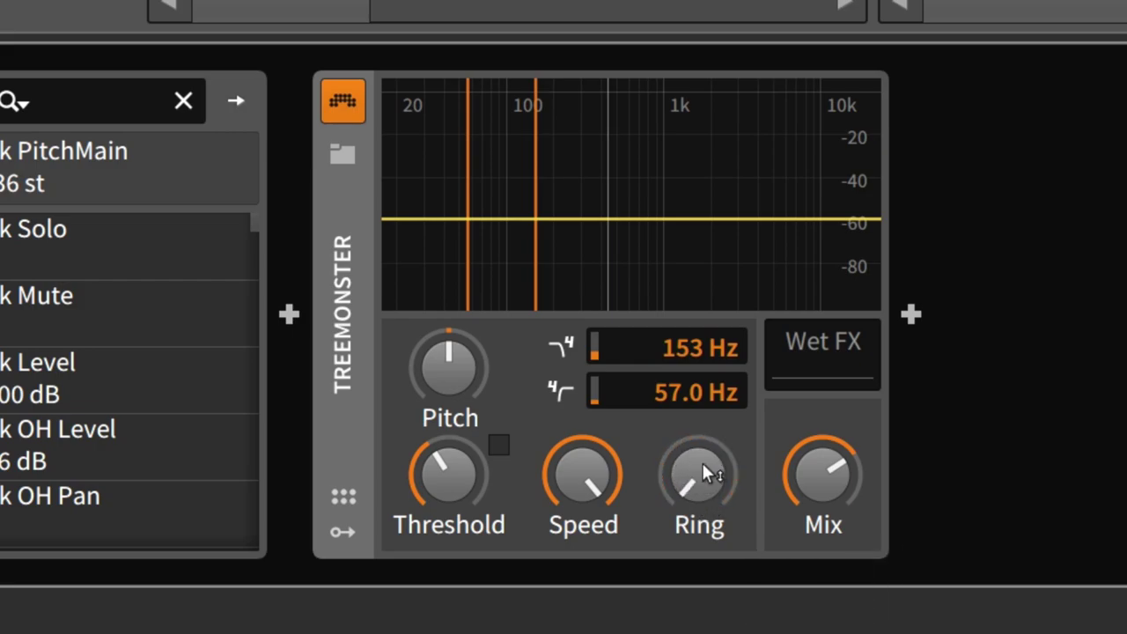
pyautogui.click(831, 494)
pyautogui.moveTo(823, 466); pyautogui.dragTo(823, 545)
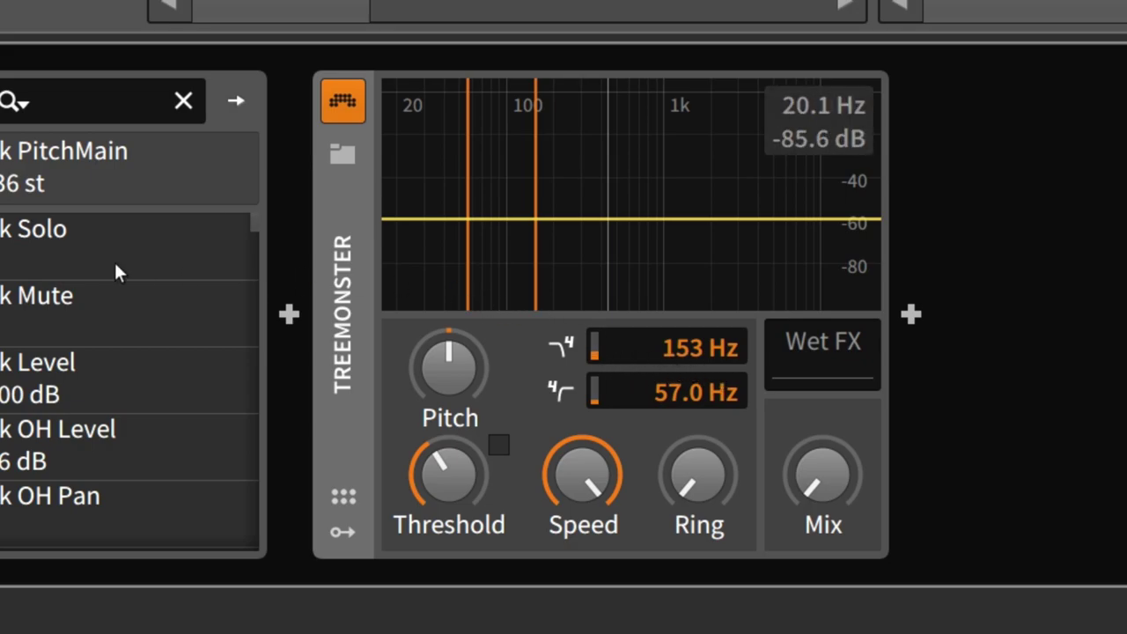
# - Set Treemonster to 30–100 Hz, Threshold about -41 dB, and Mix 12.5%
pyautogui.moveTo(699, 397); pyautogui.dragTo(699, 434)
pyautogui.moveTo(689, 357)
pyautogui.mouseDown()
pyautogui.moveTo(689, 392)
pyautogui.moveTo(689, 375)
pyautogui.moveTo(671, 361)
pyautogui.mouseUp()
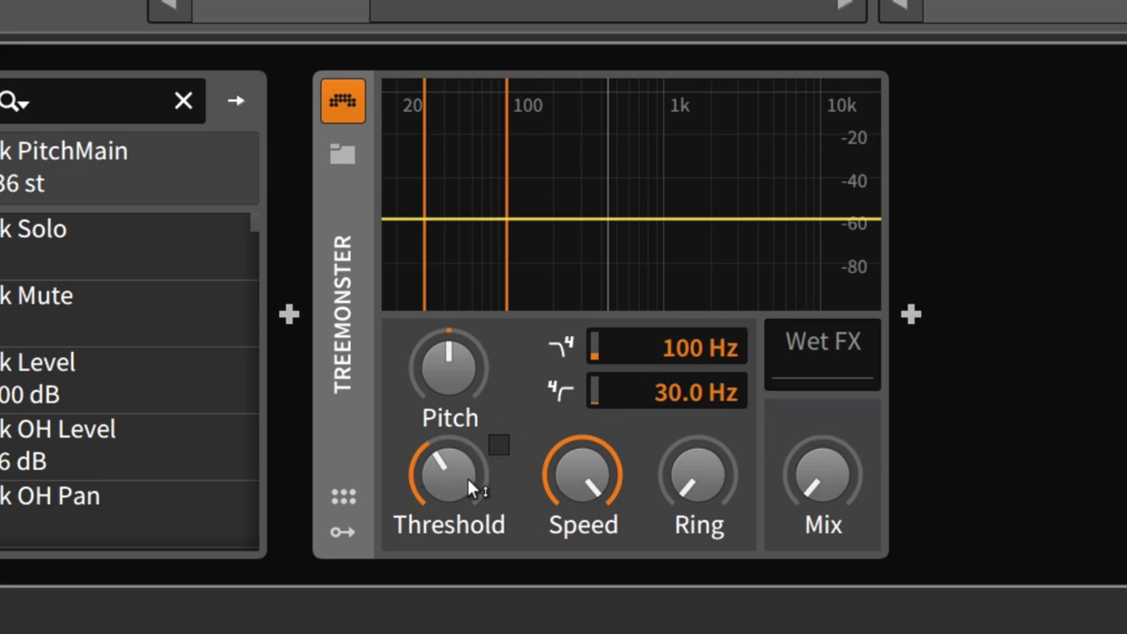
pyautogui.moveTo(446, 477); pyautogui.dragTo(446, 453)
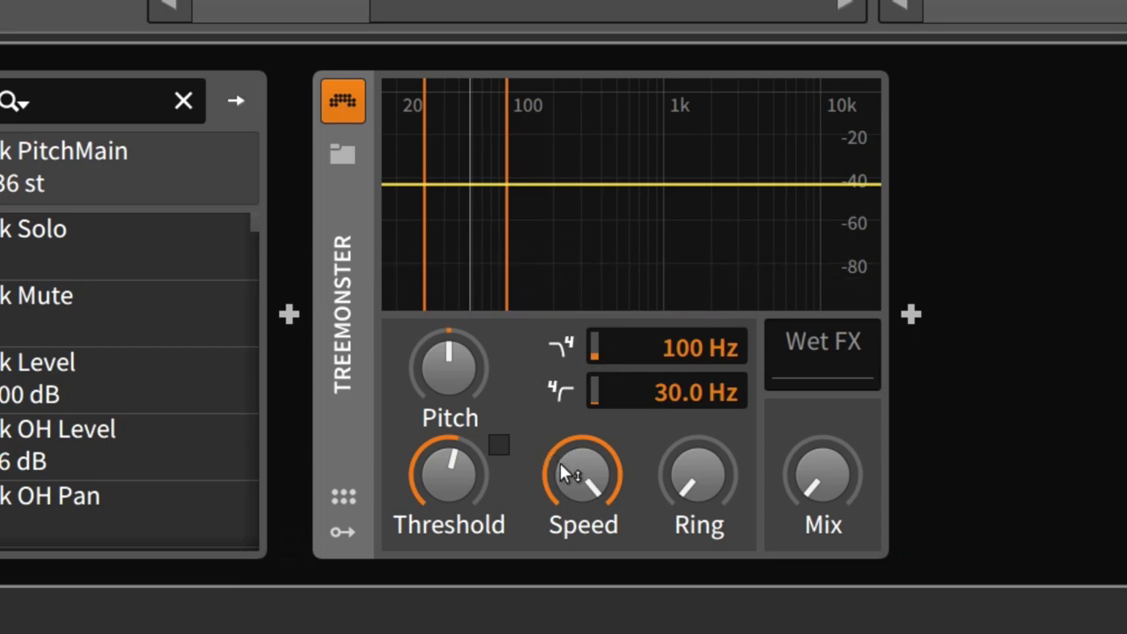
pyautogui.moveTo(845, 496); pyautogui.dragTo(845, 407)
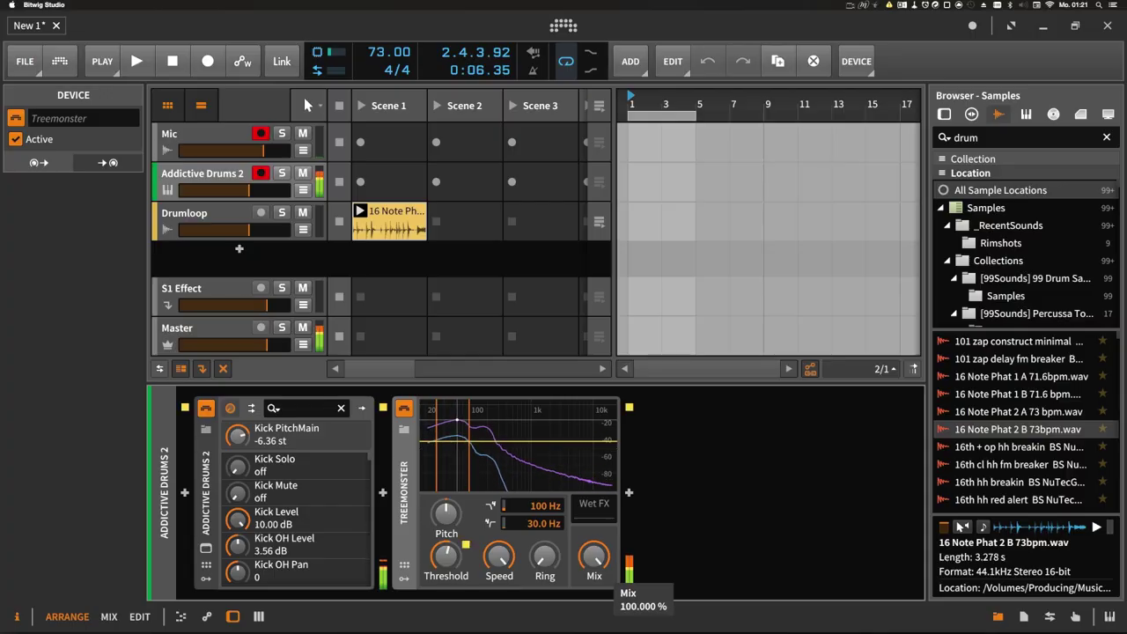
pyautogui.moveTo(593, 557); pyautogui.dragTo(593, 599)
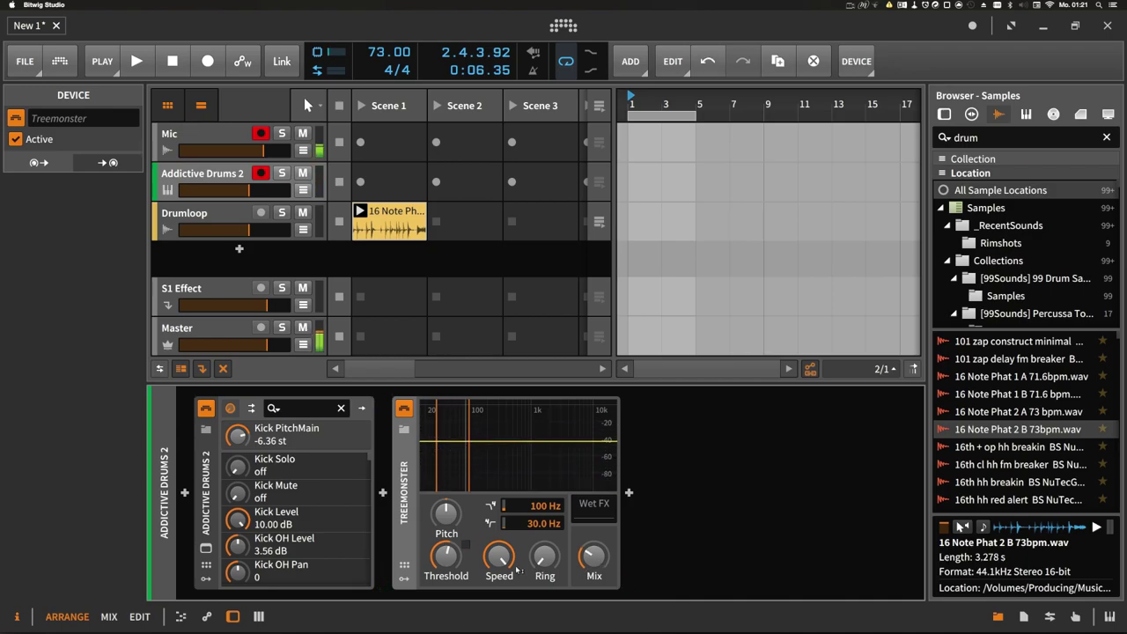
# - Lower Treemonster's Speed to 0.049%, set Threshold near -37 dB, and fine-tune Mix
pyautogui.moveTo(503, 566)
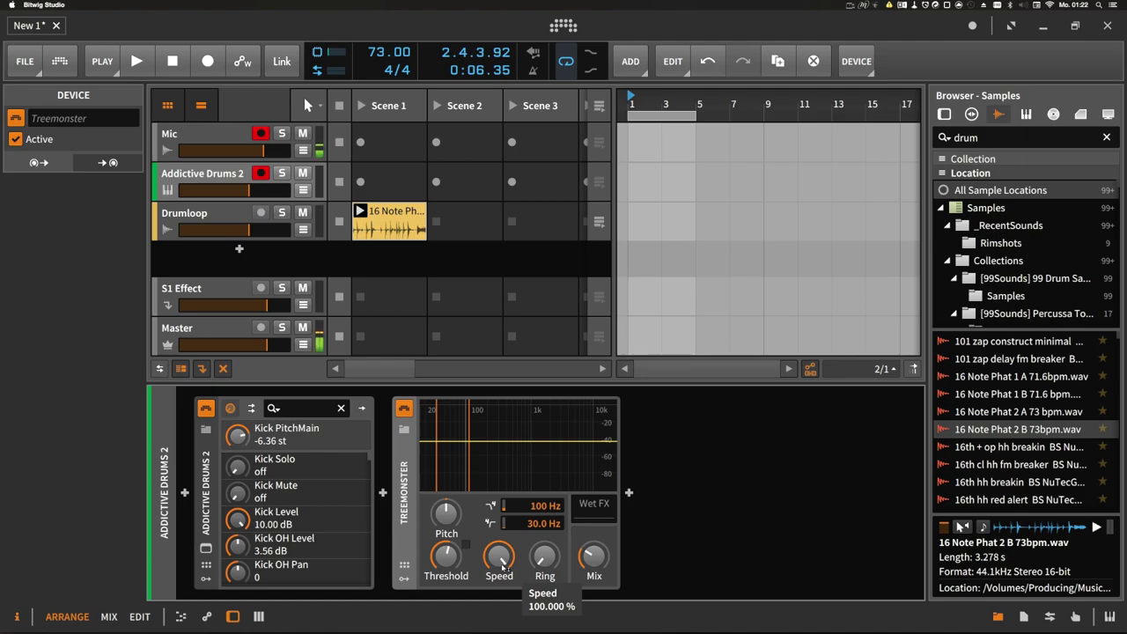
pyautogui.moveTo(502, 564)
pyautogui.mouseDown()
pyautogui.moveTo(501, 631)
pyautogui.moveTo(501, 566)
pyautogui.mouseUp()
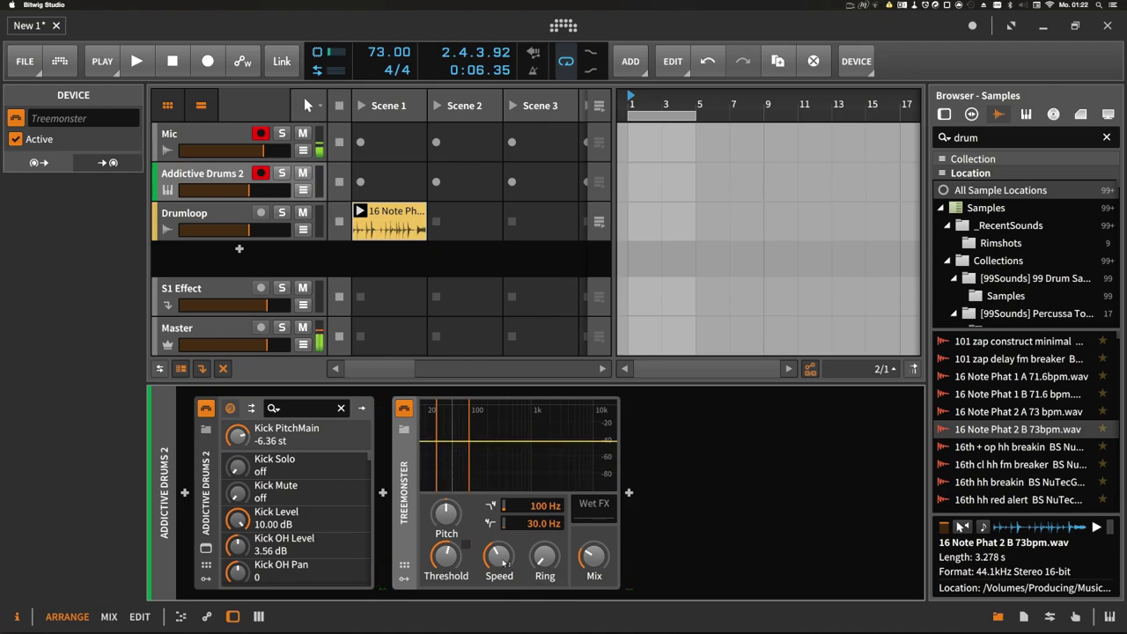
pyautogui.moveTo(504, 563)
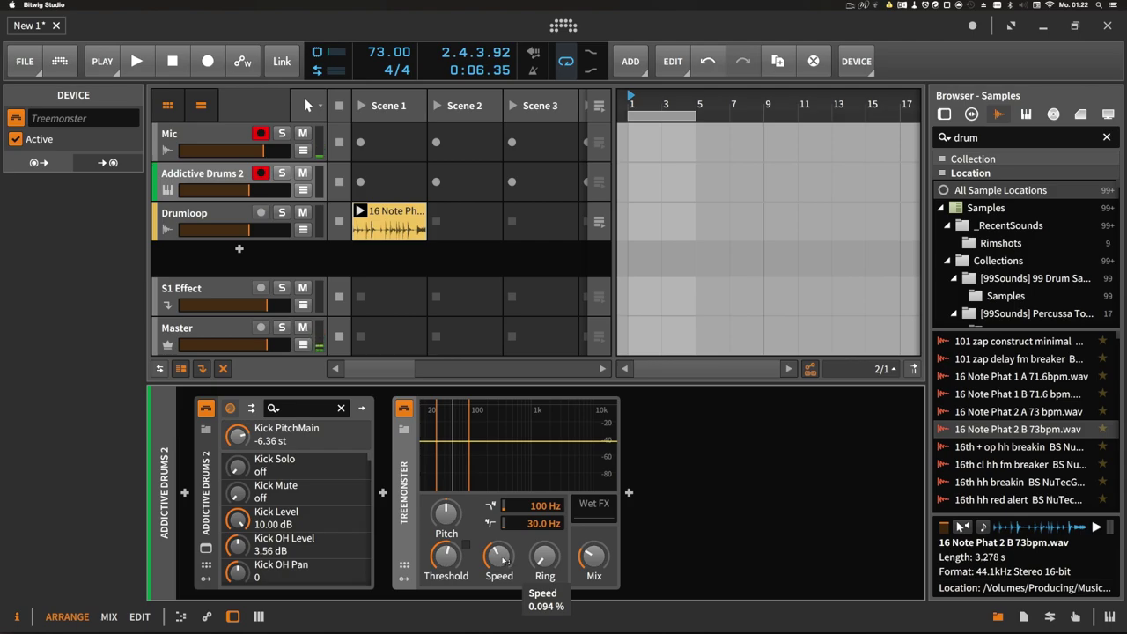
pyautogui.moveTo(502, 560)
pyautogui.mouseDown()
pyautogui.moveTo(502, 578)
pyautogui.moveTo(503, 559)
pyautogui.mouseUp()
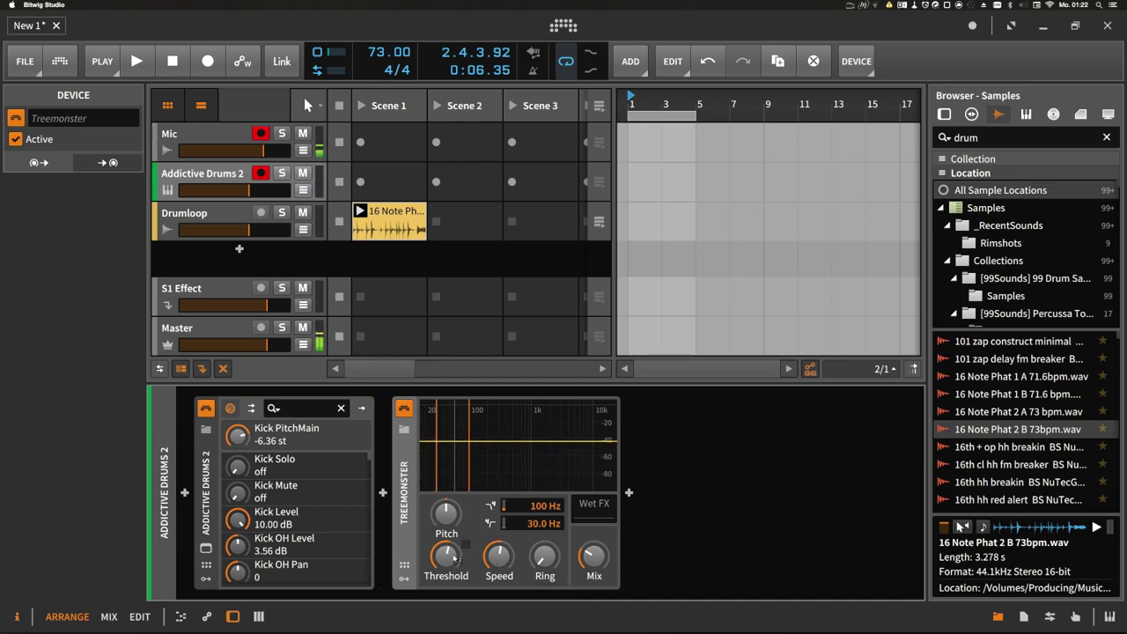
pyautogui.moveTo(455, 558); pyautogui.dragTo(454, 555)
pyautogui.moveTo(591, 572); pyautogui.dragTo(588, 598)
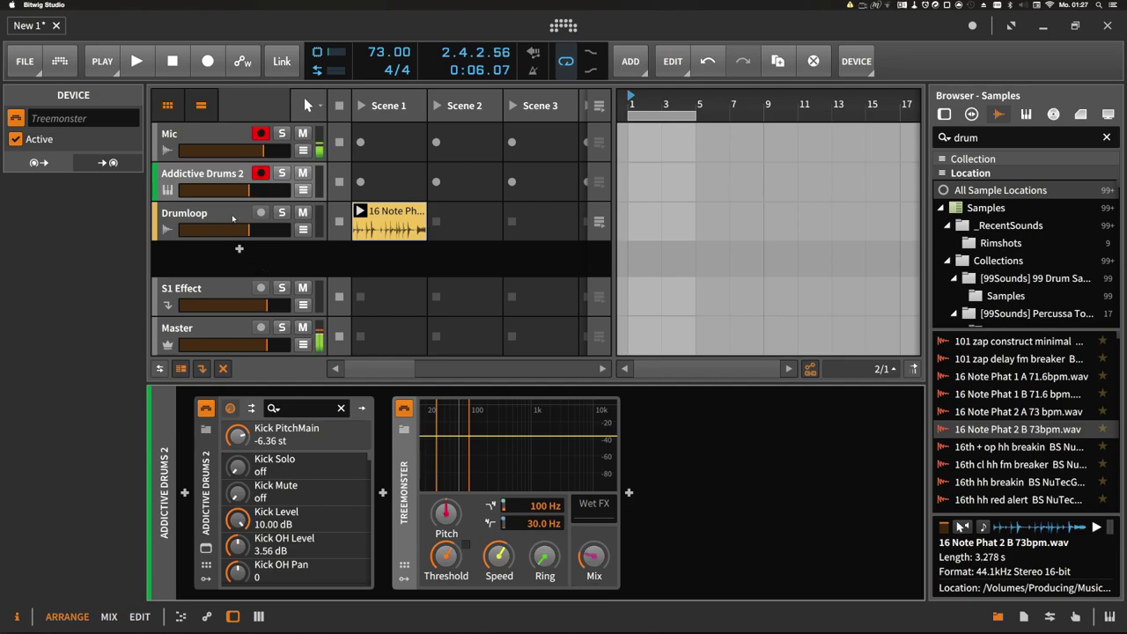
# - Insert a Treemonster into the Drumloop track's device chain
pyautogui.click(232, 217)
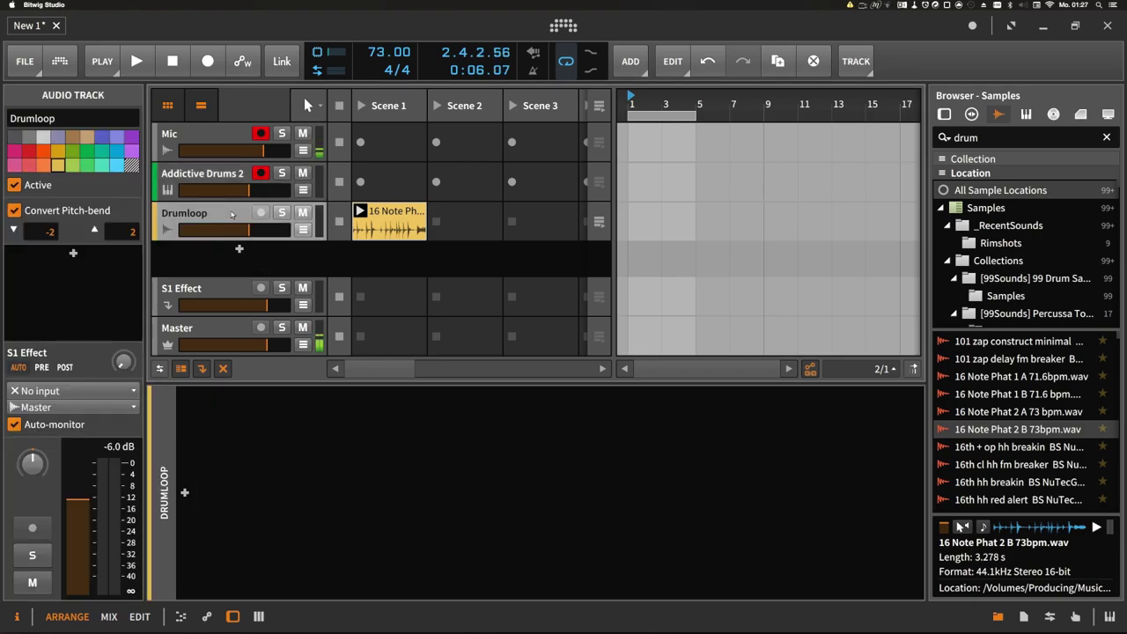
pyautogui.click(185, 494)
pyautogui.write('tree')
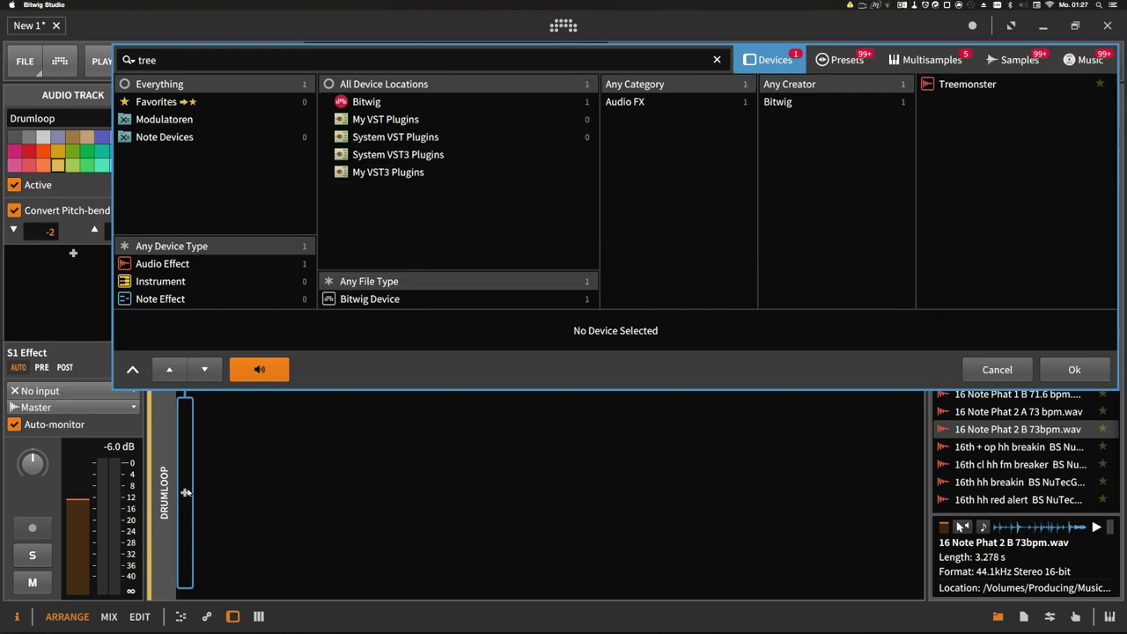
pyautogui.press('Down')
pyautogui.press('Return')
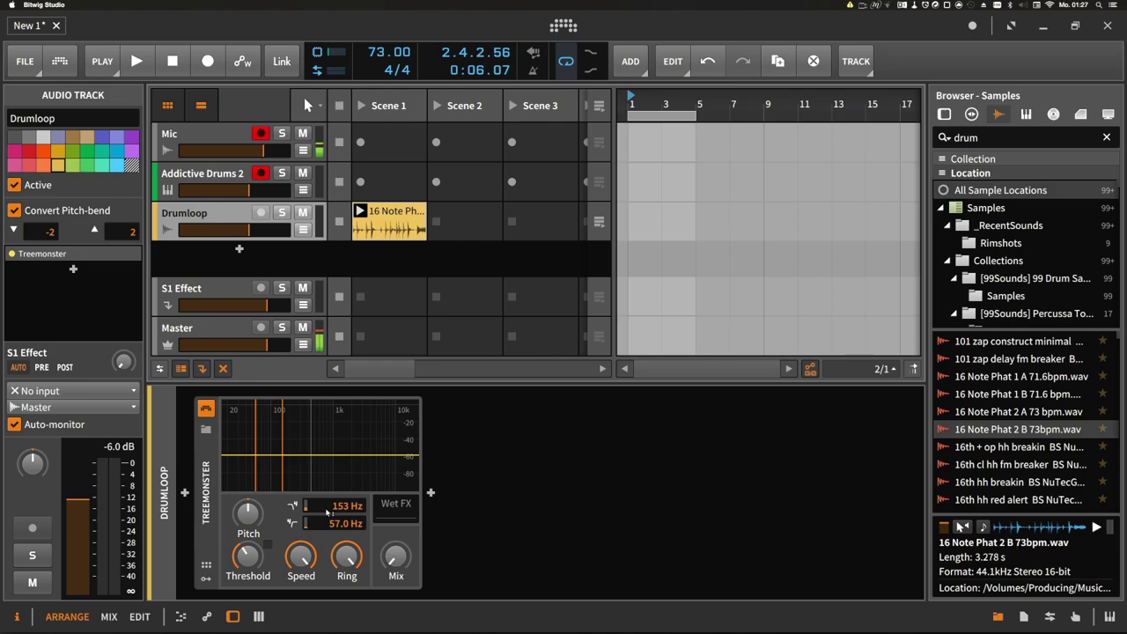
# - Set its range to 31.1–78.0 Hz, start playback, and blend Mix in at about 18.5%
pyautogui.moveTo(332, 511); pyautogui.dragTo(350, 525)
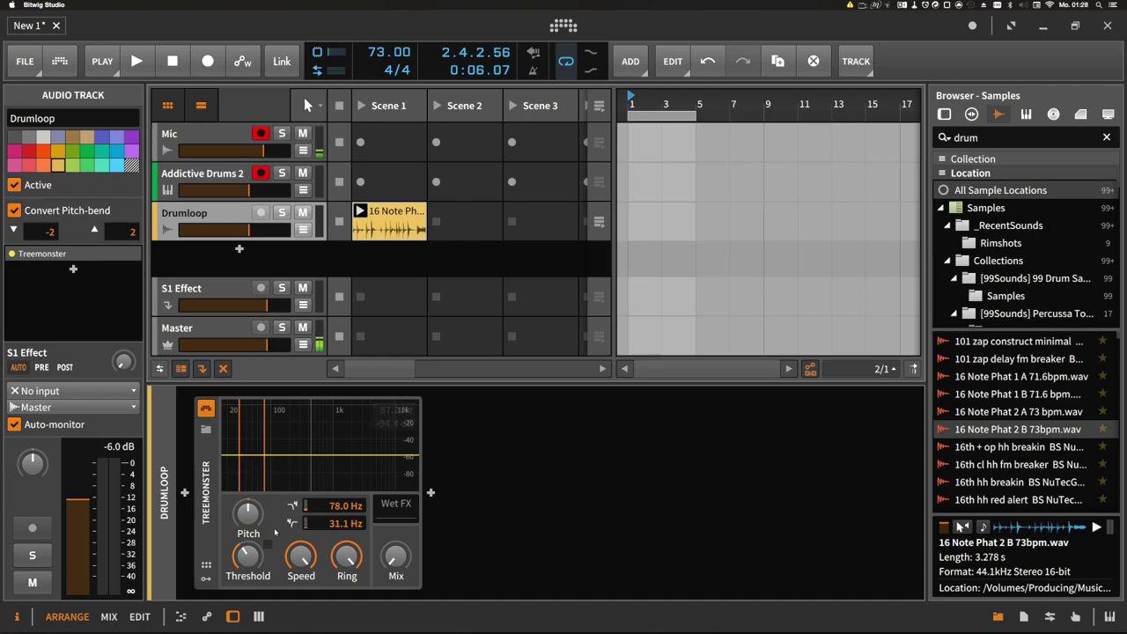
pyautogui.moveTo(300, 556); pyautogui.dragTo(346, 576)
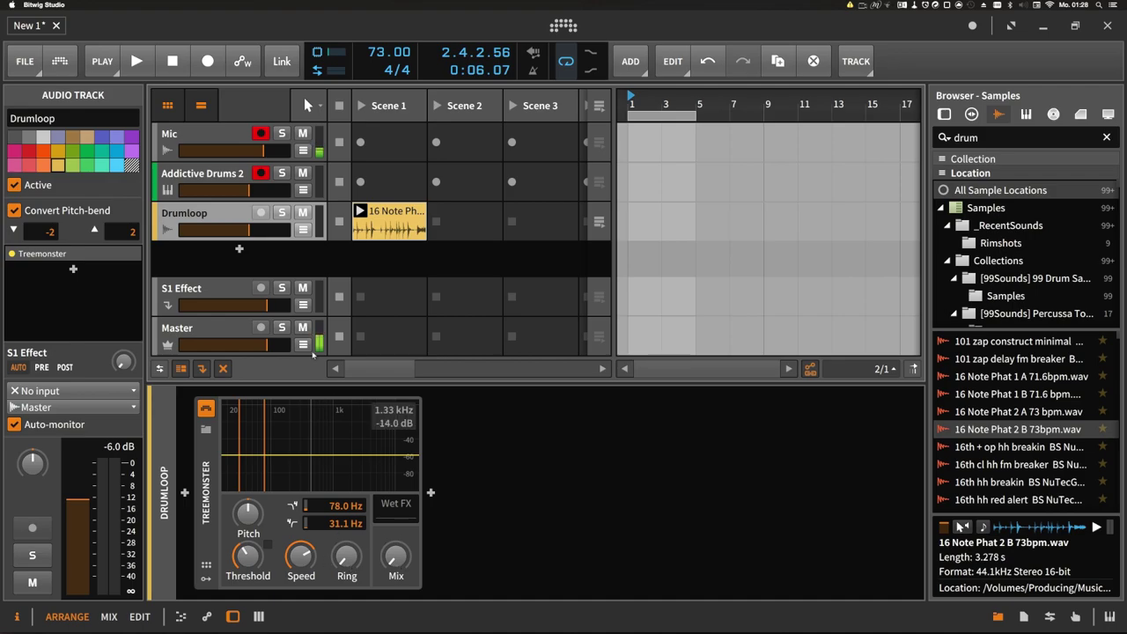
pyautogui.press('space')
pyautogui.moveTo(396, 554); pyautogui.dragTo(396, 544)
# - Set Threshold to about -55.6 dB, Mix 38.75%, Speed 0.866%, then stop playback
pyautogui.click(300, 554)
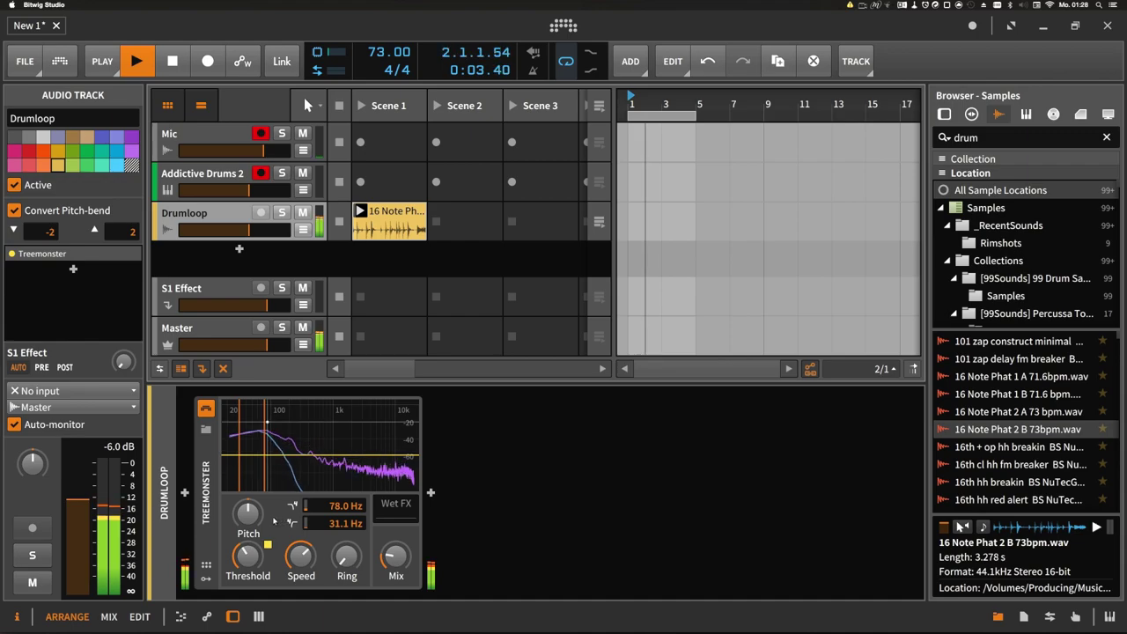
pyautogui.moveTo(247, 555); pyautogui.dragTo(247, 519)
pyautogui.moveTo(395, 555); pyautogui.dragTo(396, 551)
pyautogui.moveTo(300, 555); pyautogui.dragTo(300, 552)
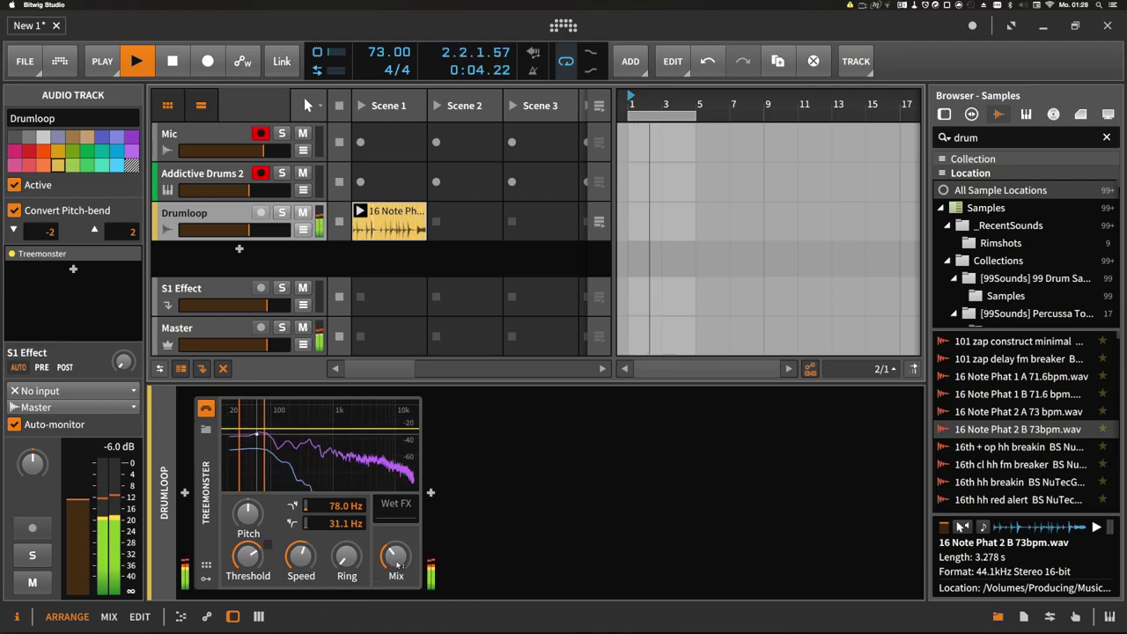
pyautogui.press('space')
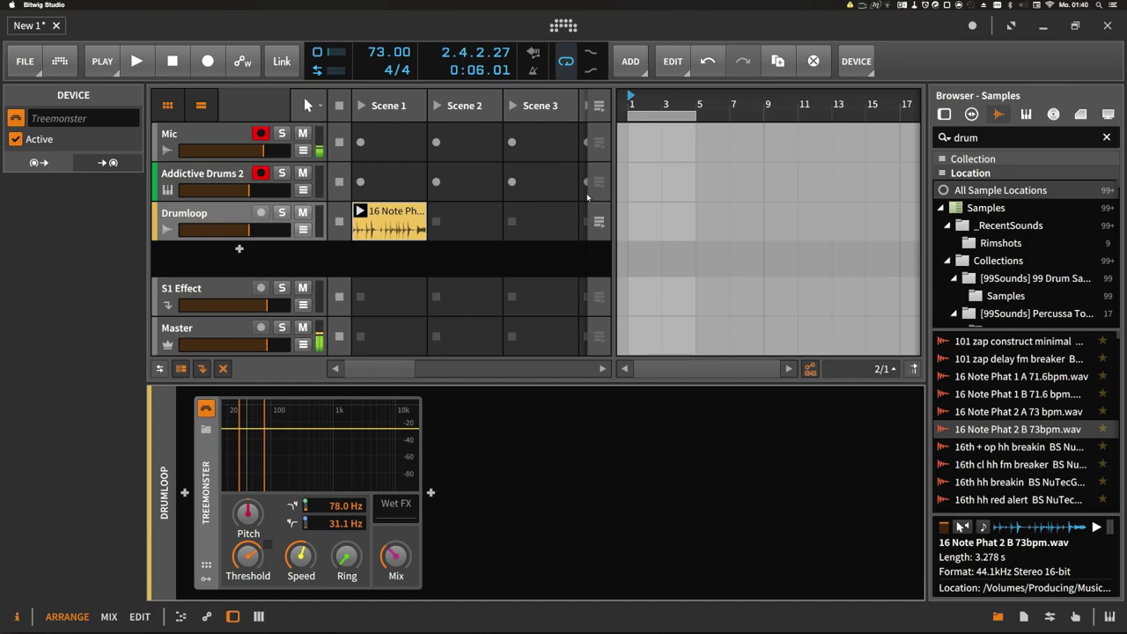
# - Insert a Treemonster after Addictive Drums 2 on its track
pyautogui.click(228, 176)
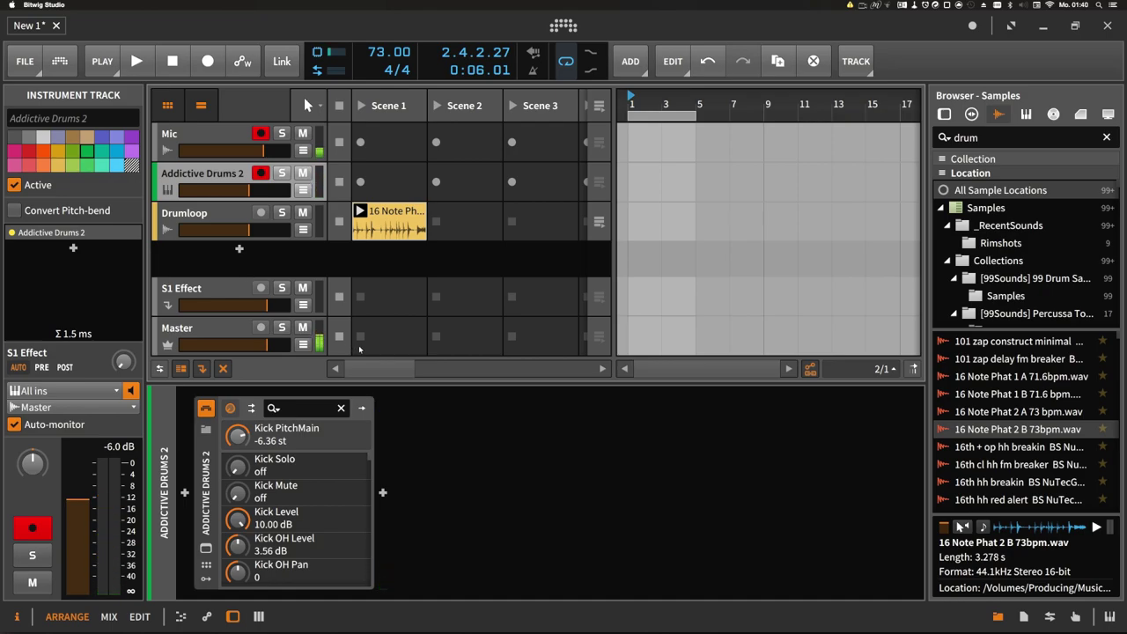
pyautogui.click(383, 493)
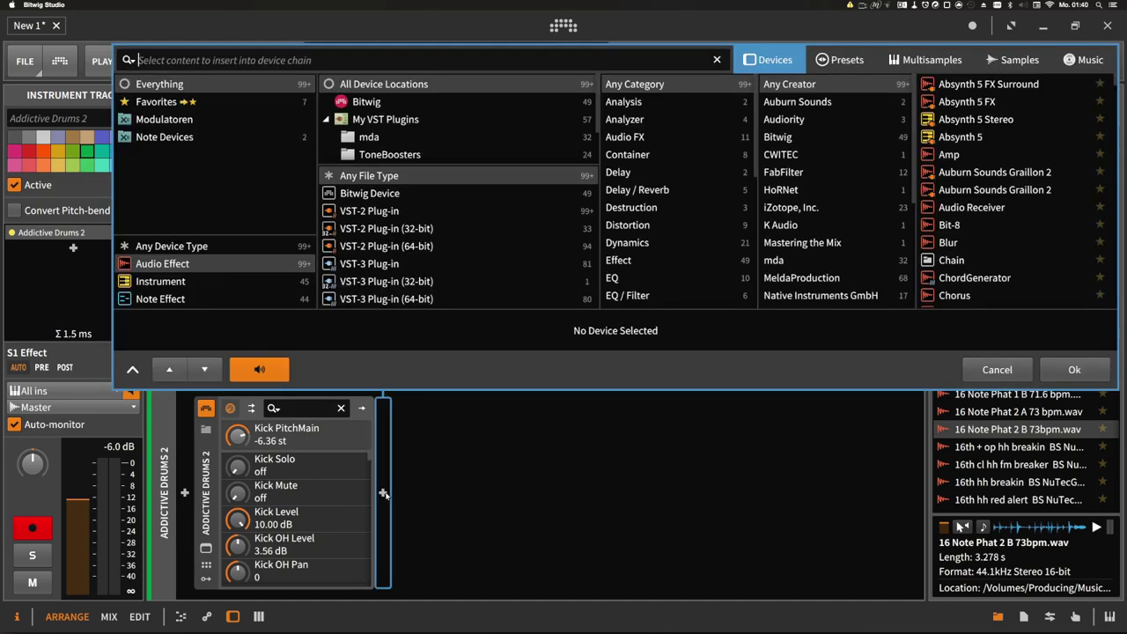
pyautogui.write('tree')
pyautogui.press('Return')
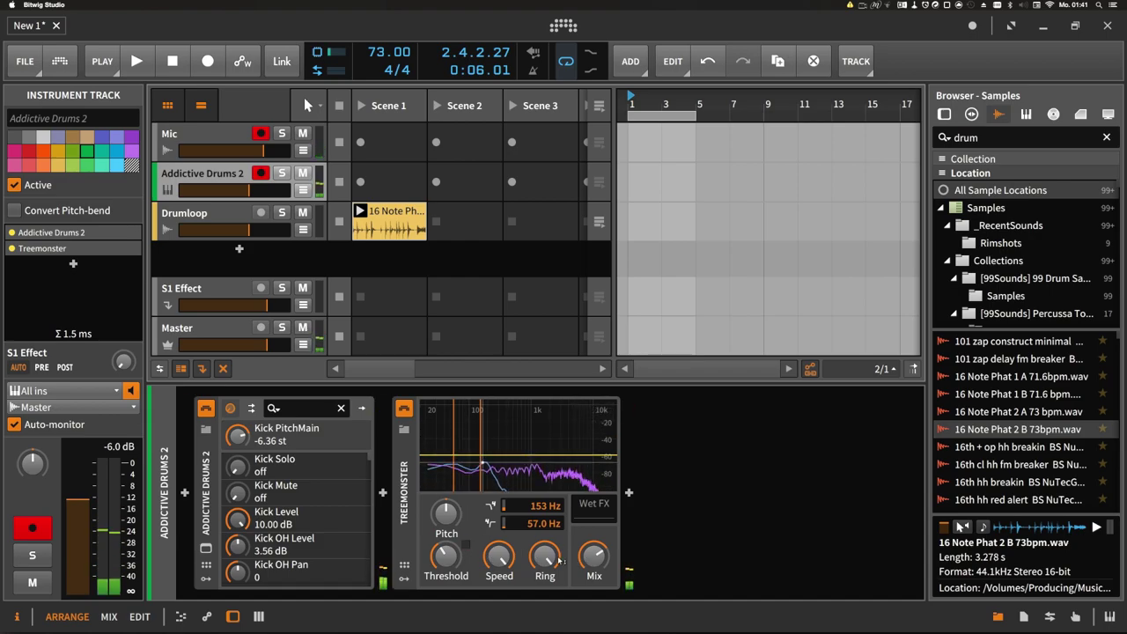
# - Set Ring to 21.25%, frequencies to 334 Hz and 209 Hz, slow Speed, and lower Pitch
pyautogui.moveTo(544, 554); pyautogui.dragTo(526, 483)
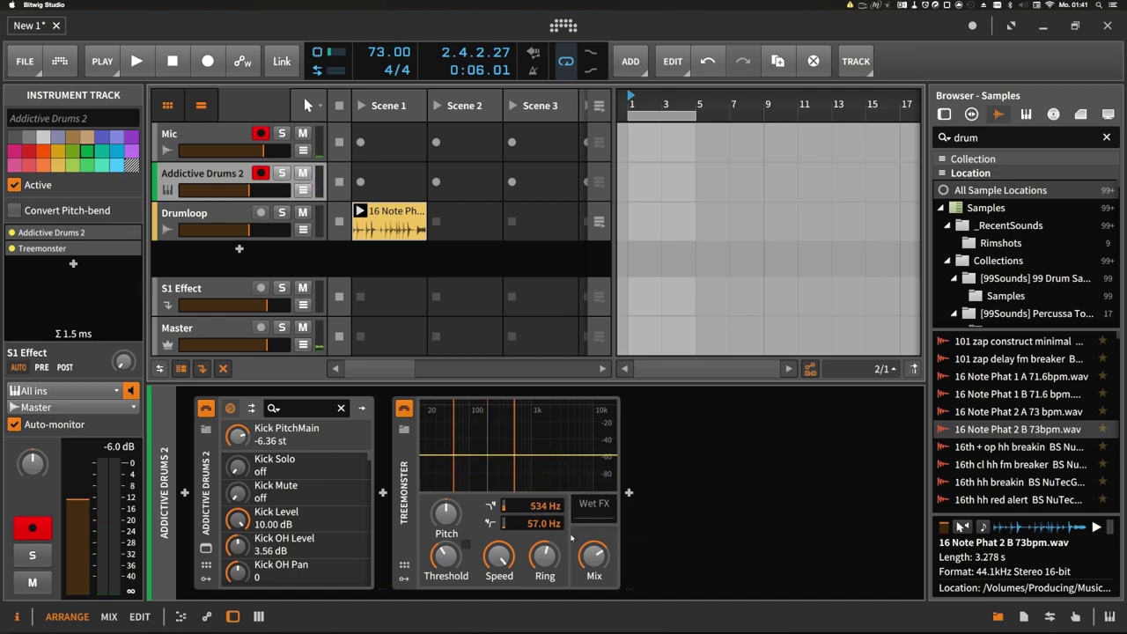
pyautogui.moveTo(593, 555); pyautogui.dragTo(594, 553)
pyautogui.moveTo(527, 523)
pyautogui.mouseDown()
pyautogui.moveTo(526, 505)
pyautogui.moveTo(526, 519)
pyautogui.mouseUp()
pyautogui.moveTo(446, 515); pyautogui.dragTo(446, 528)
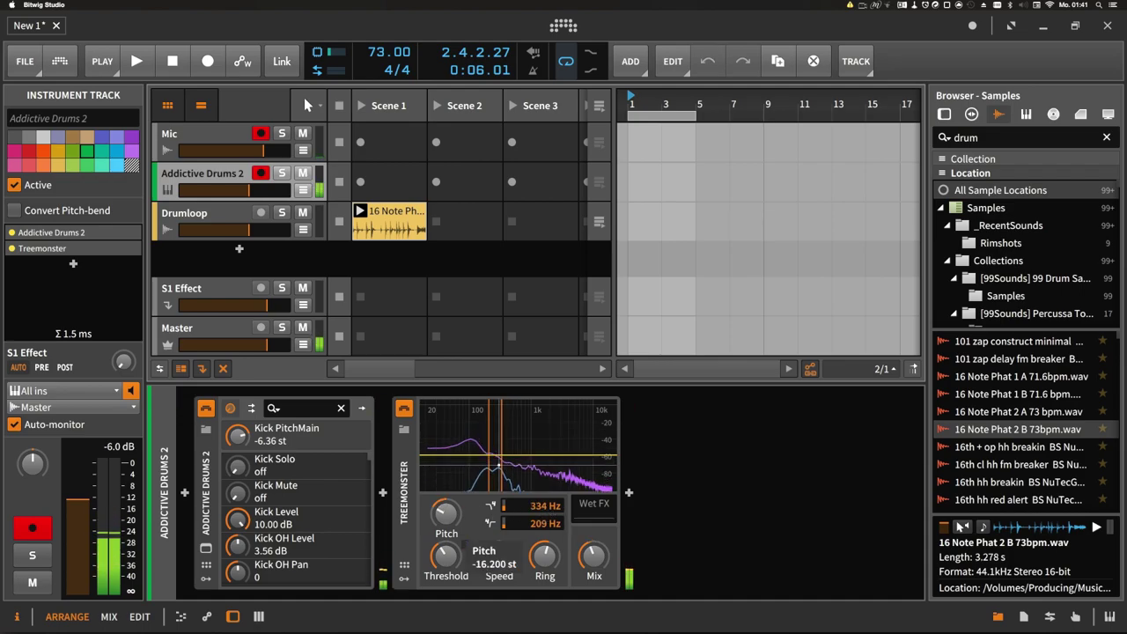
pyautogui.moveTo(498, 555); pyautogui.dragTo(498, 562)
pyautogui.moveTo(447, 514)
pyautogui.mouseDown()
pyautogui.moveTo(447, 528)
pyautogui.moveTo(447, 516)
pyautogui.mouseUp()
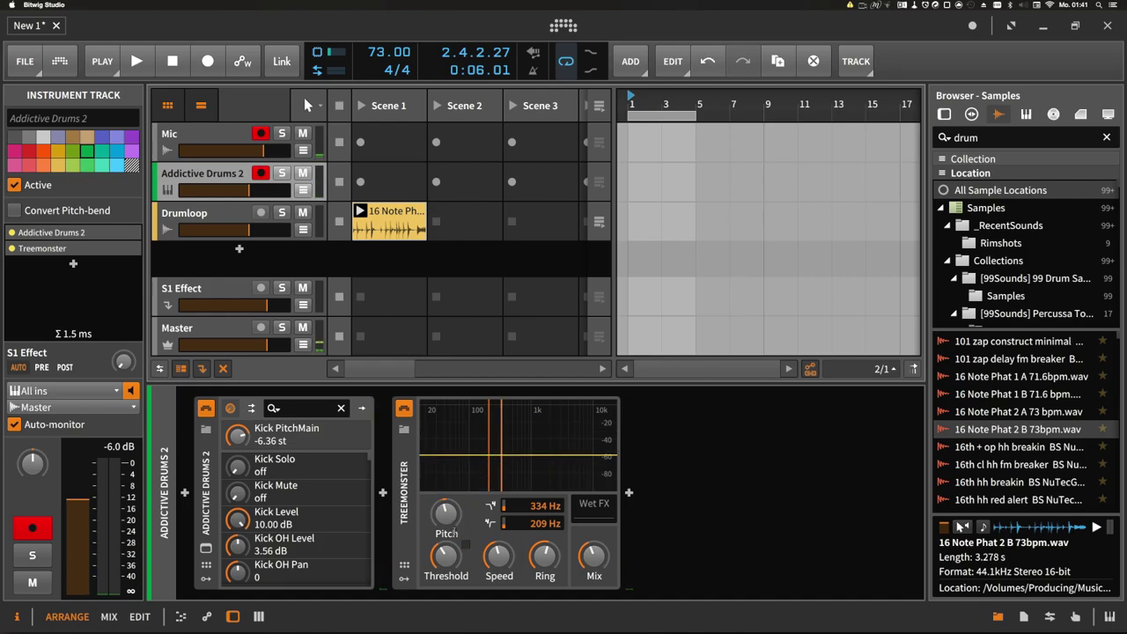
# - Set Pitch to -3.42 st, Speed to about 0.03%, and Mix to about 35%
pyautogui.click(446, 515)
pyautogui.press('Return')
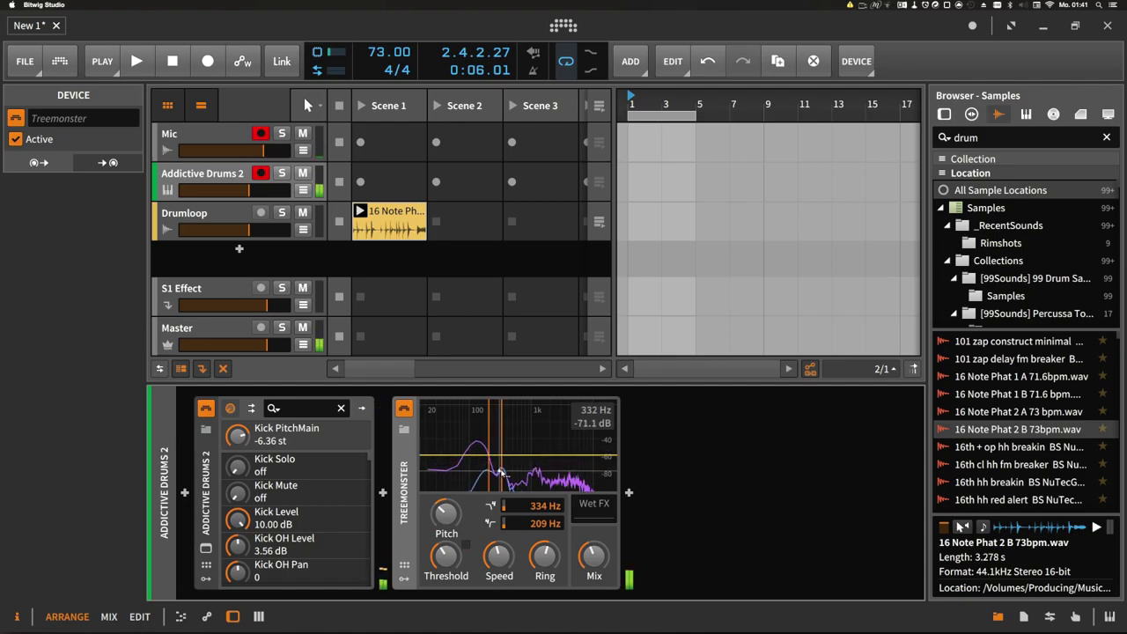
pyautogui.moveTo(508, 562)
pyautogui.mouseDown()
pyautogui.moveTo(508, 578)
pyautogui.moveTo(499, 569)
pyautogui.mouseUp()
pyautogui.moveTo(593, 556); pyautogui.dragTo(594, 575)
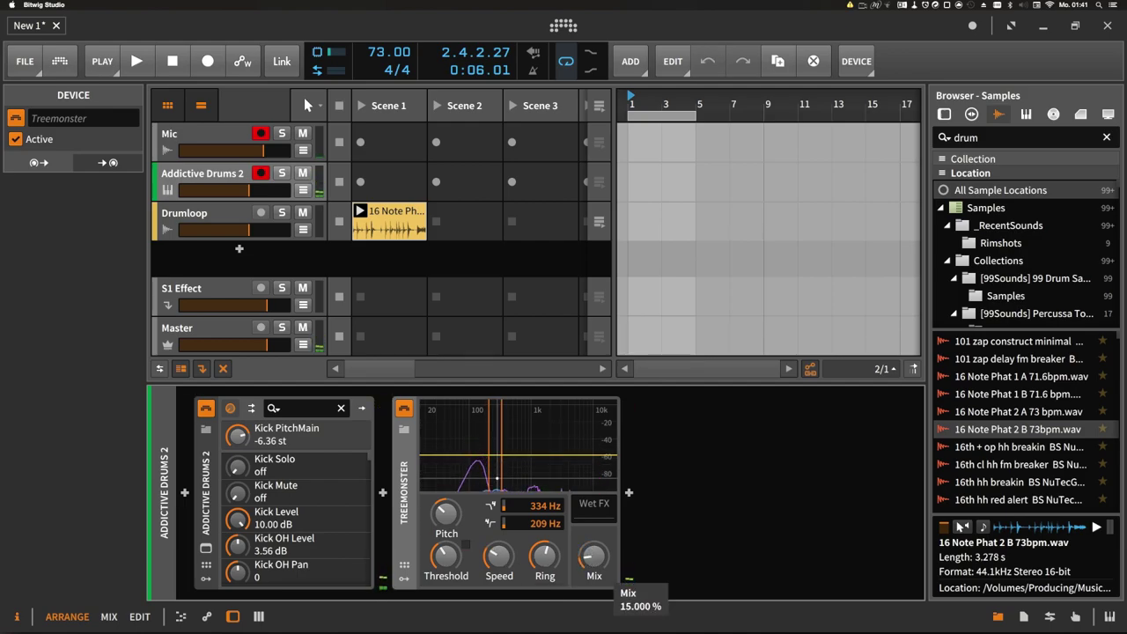
# - Raise Ring to 100%, Speed to 0.130%, Pitch to +3.48 st, and Mix to 100%
pyautogui.click(545, 557)
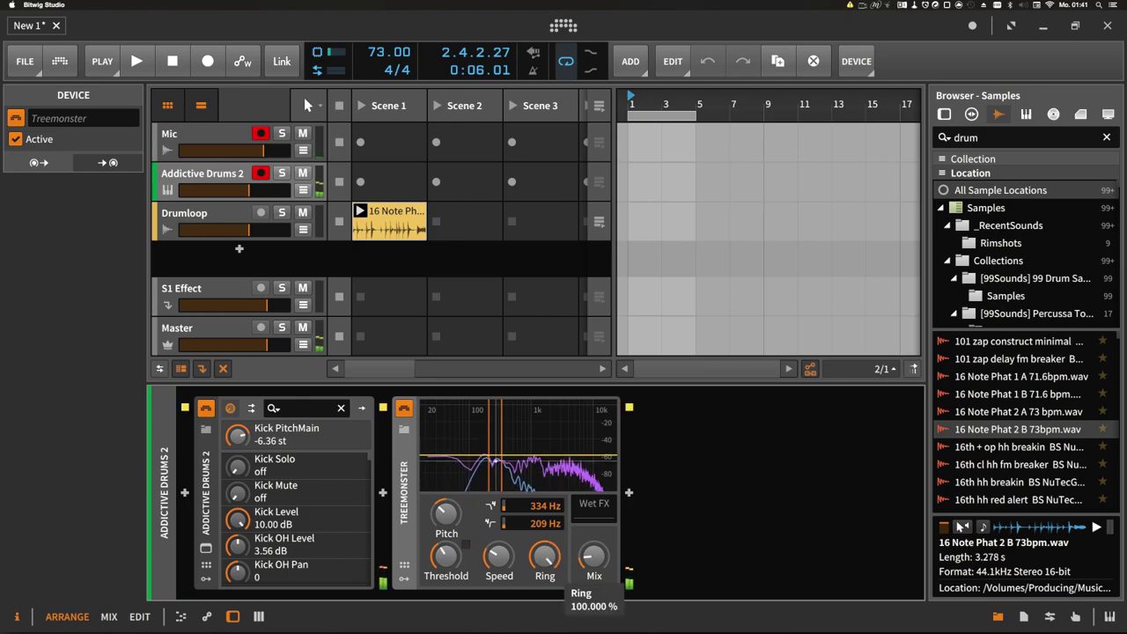
pyautogui.click(500, 556)
pyautogui.click(445, 515)
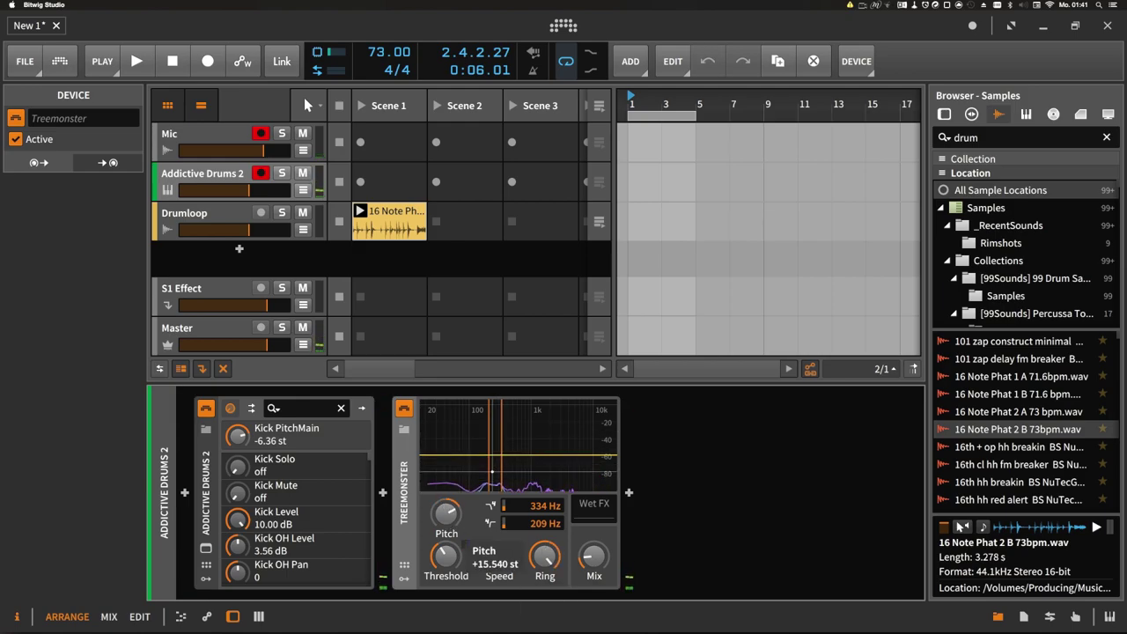
pyautogui.click(593, 557)
pyautogui.moveTo(593, 557)
pyautogui.mouseDown()
pyautogui.moveTo(594, 489)
pyautogui.moveTo(593, 577)
pyautogui.moveTo(593, 489)
pyautogui.moveTo(593, 564)
pyautogui.moveTo(593, 555)
pyautogui.mouseUp()
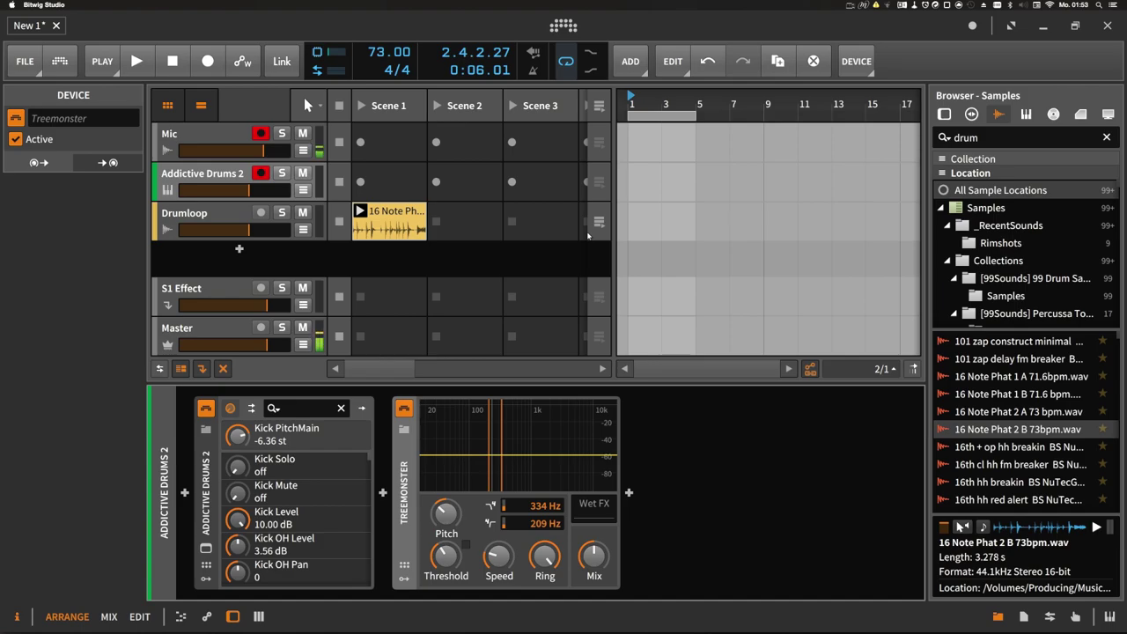
# - Switch the inspector to the Addictive Drums 2 track's TRACK settings
pyautogui.click(269, 261)
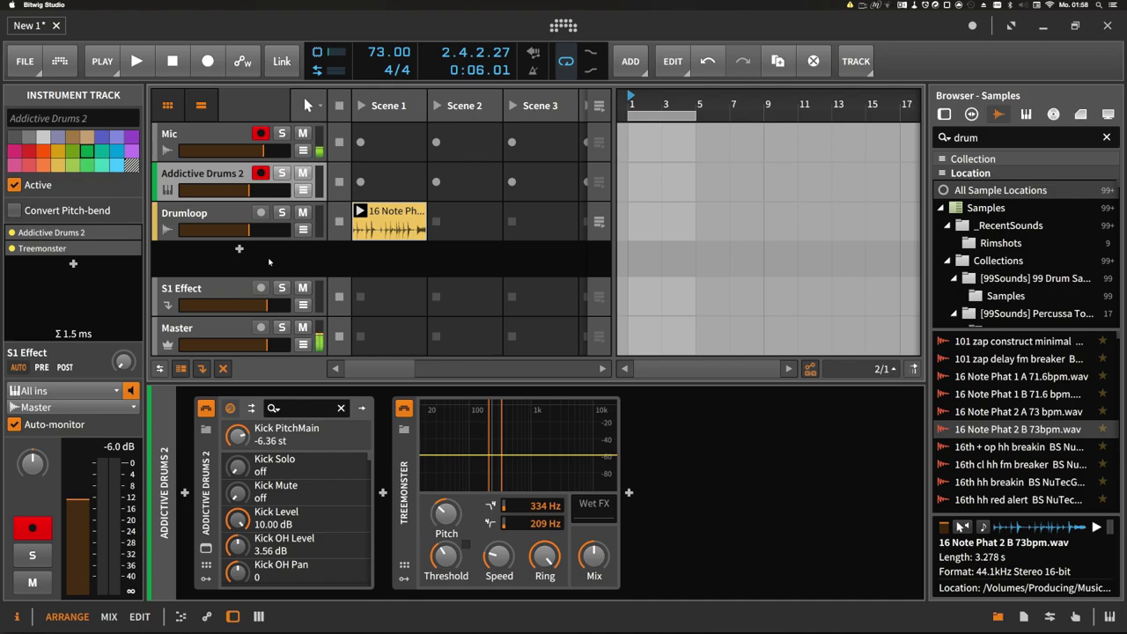